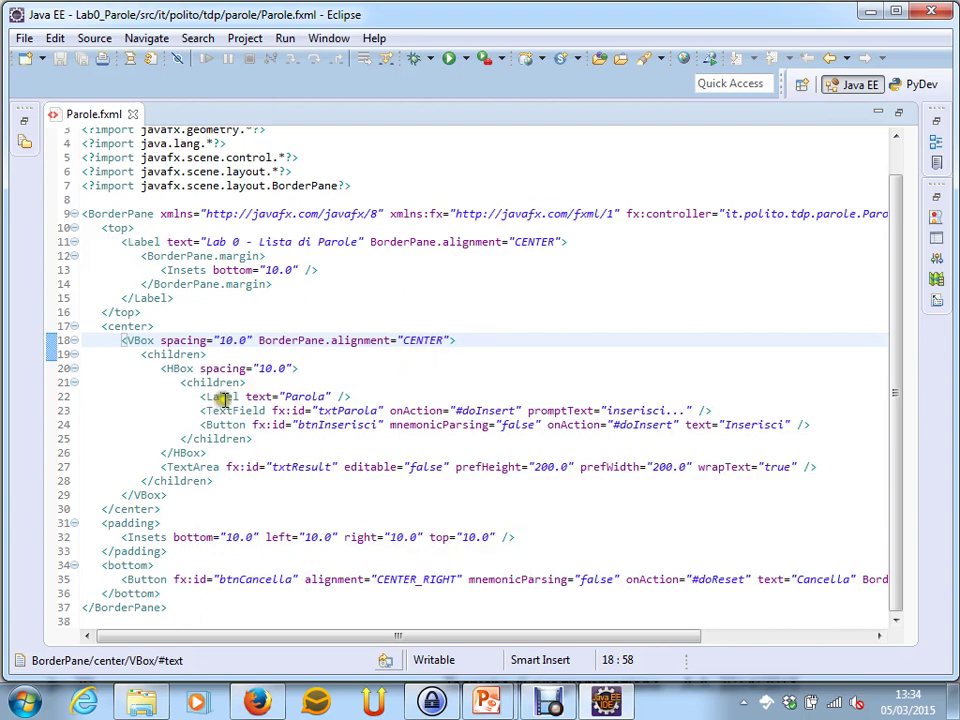
# Examine the Label, TextField, Button, TextArea and root BorderPane elements in the Parole.fxml source
pyautogui.doubleClick(224, 396)
pyautogui.click(163, 406)
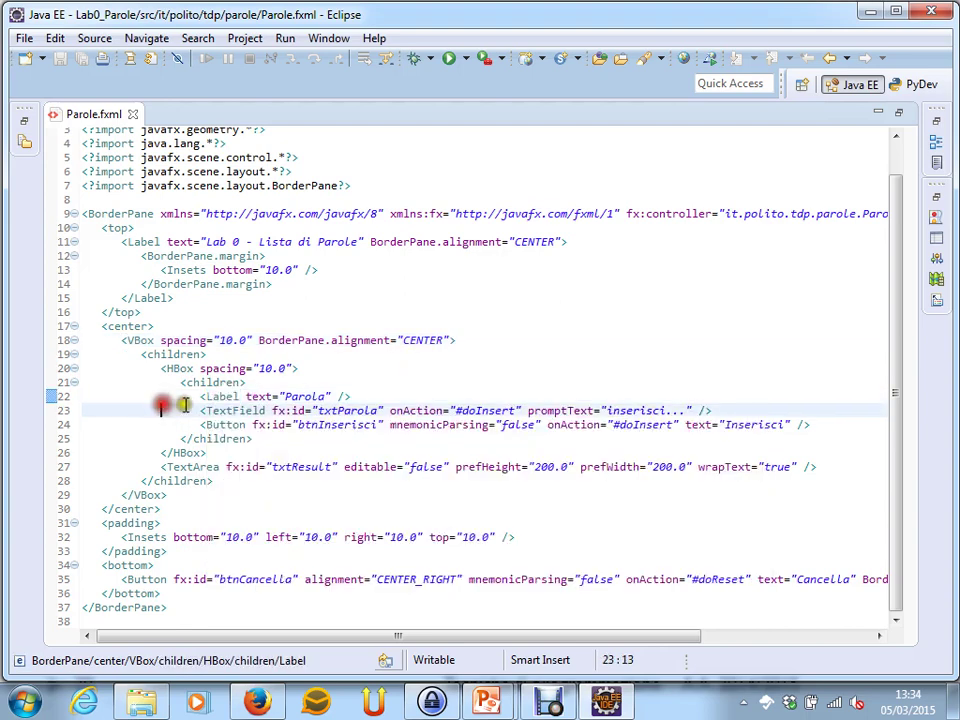
pyautogui.click(225, 408)
pyautogui.click(226, 424)
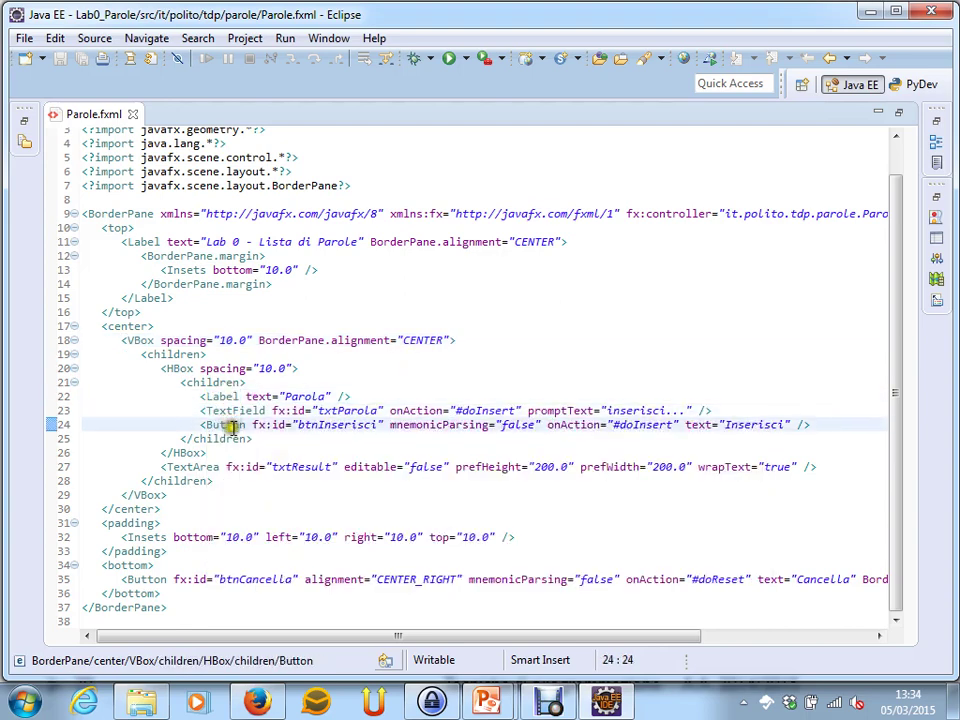
pyautogui.click(329, 466)
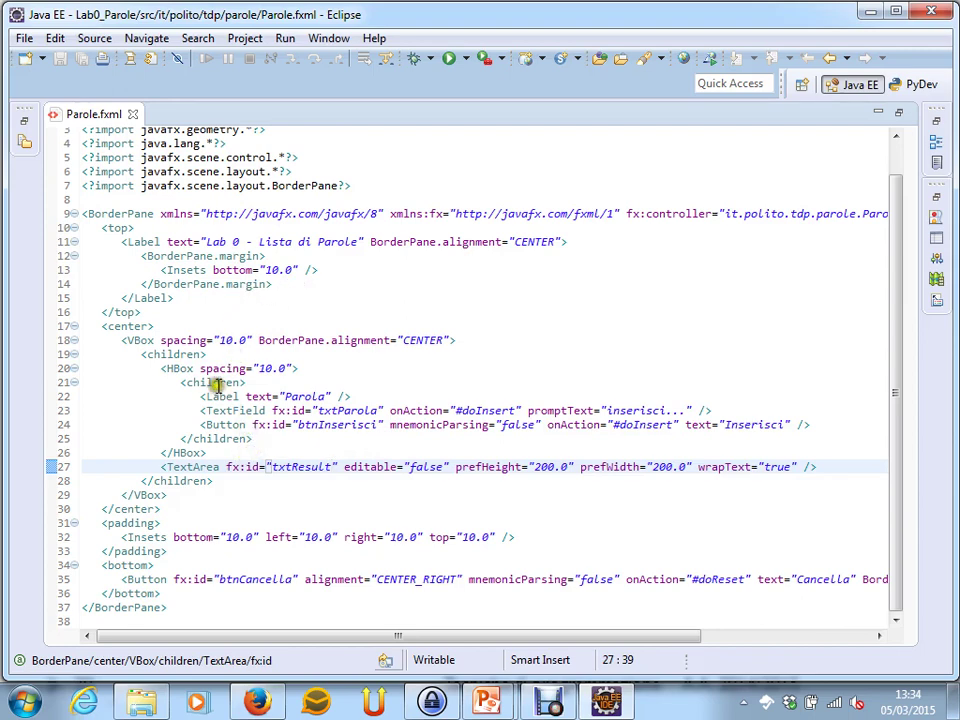
pyautogui.click(108, 213)
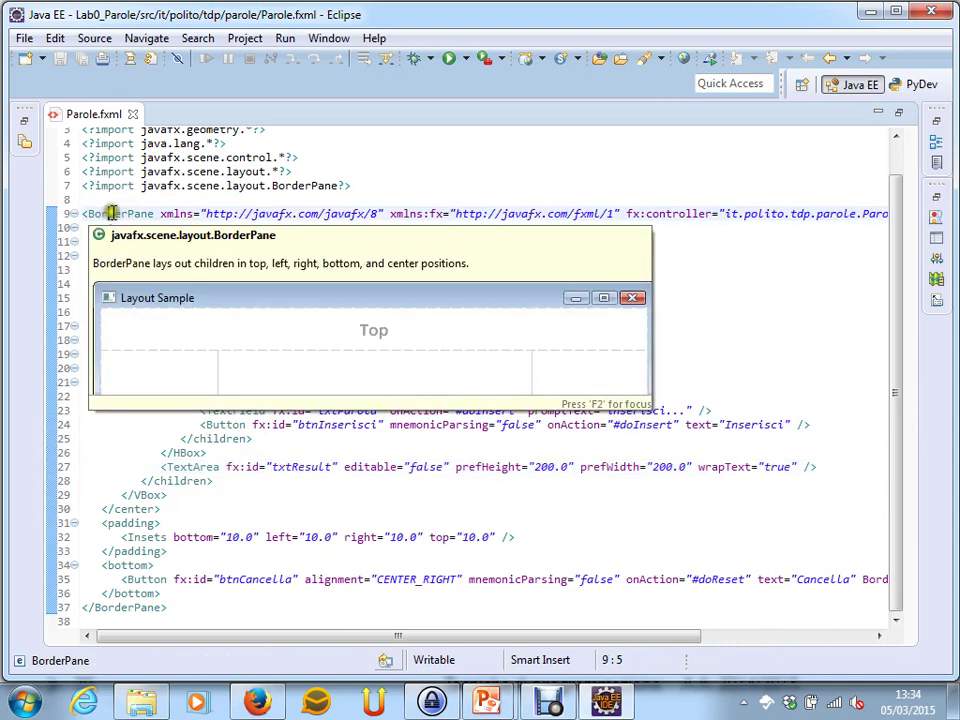
pyautogui.click(278, 213)
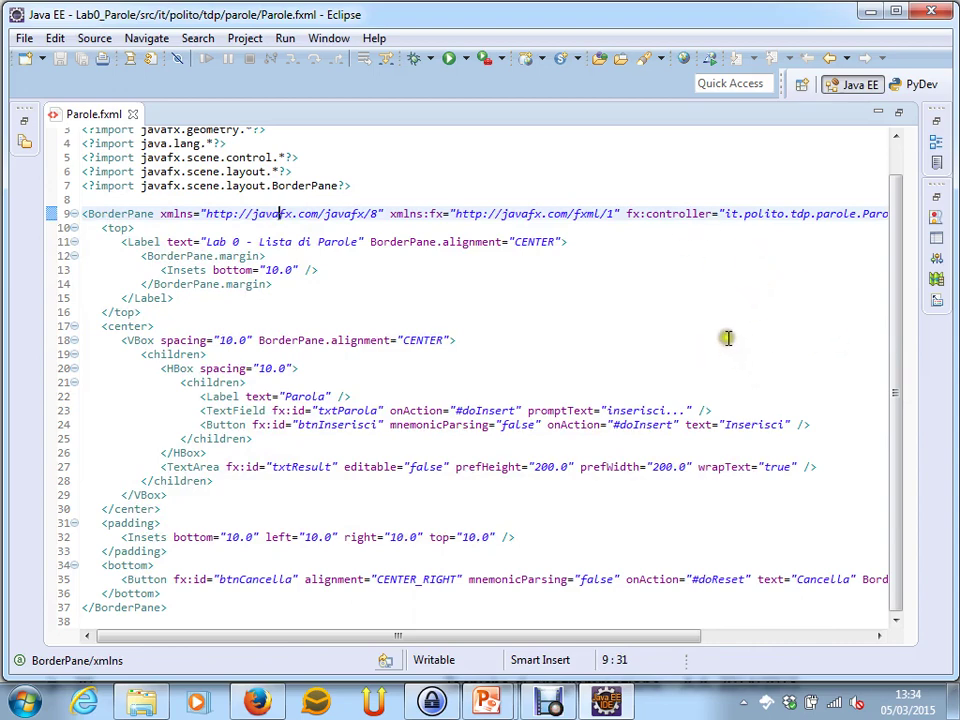
# Restore the maximized editor to the normal workbench layout and open Parole.fxml in SceneBuilder
pyautogui.click(92, 114)
pyautogui.click(92, 114)
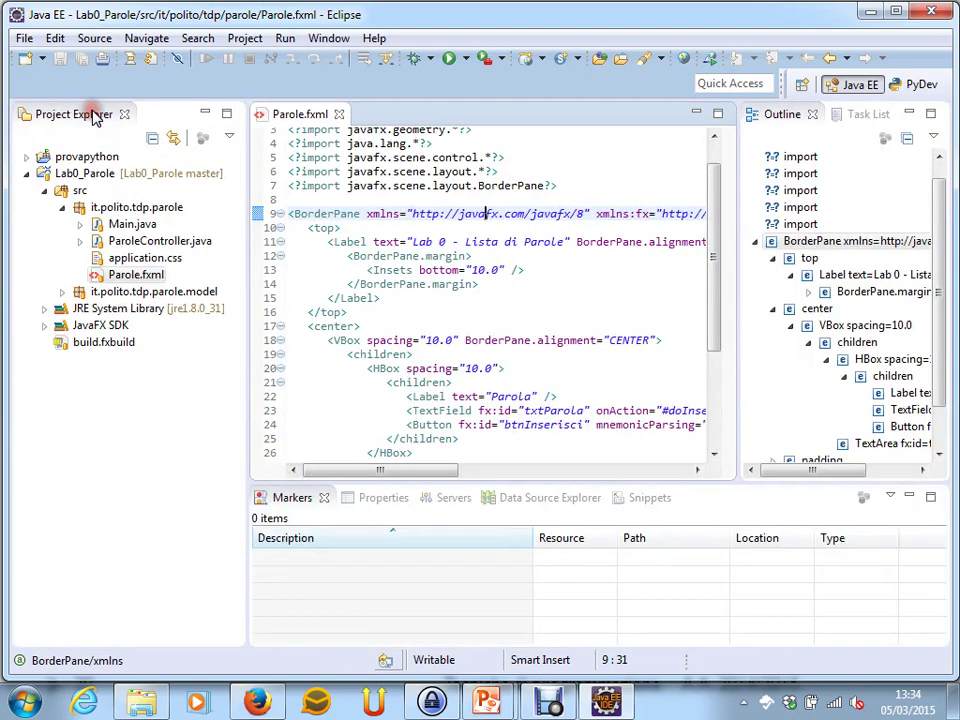
pyautogui.rightClick(138, 275)
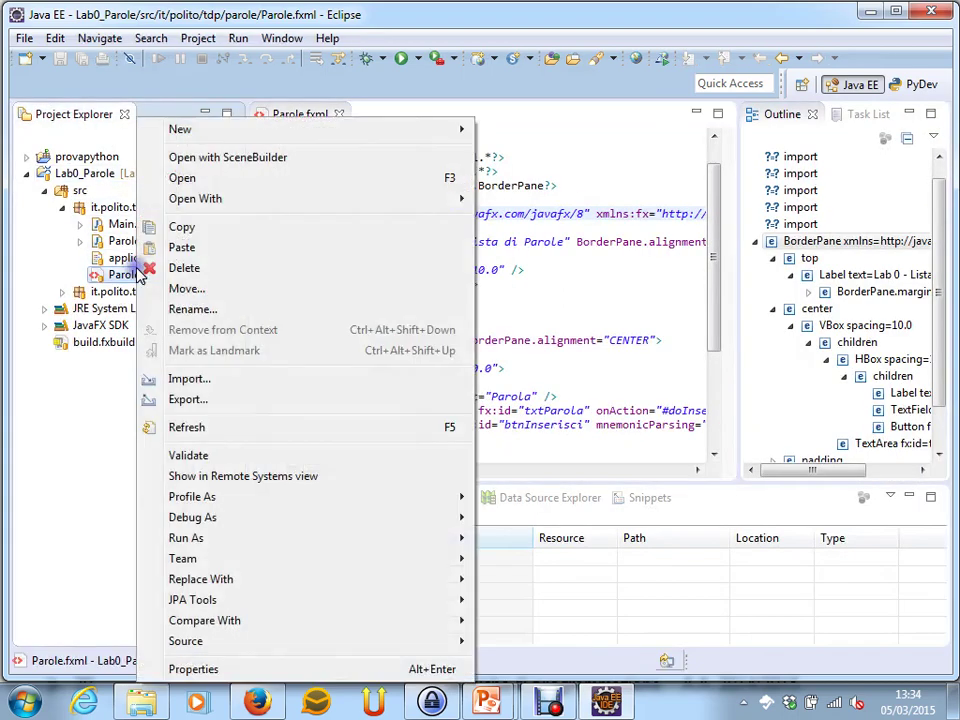
pyautogui.click(246, 157)
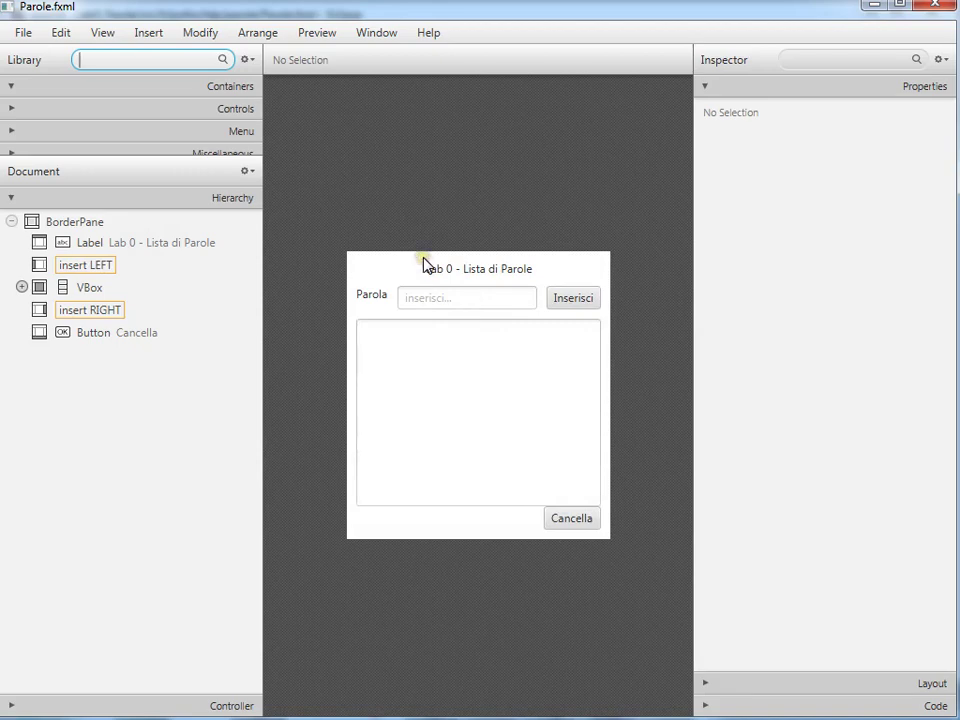
# Inspect the text field and title label, and locate the label's text attribute in the Parole.fxml source in Eclipse
pyautogui.click(445, 300)
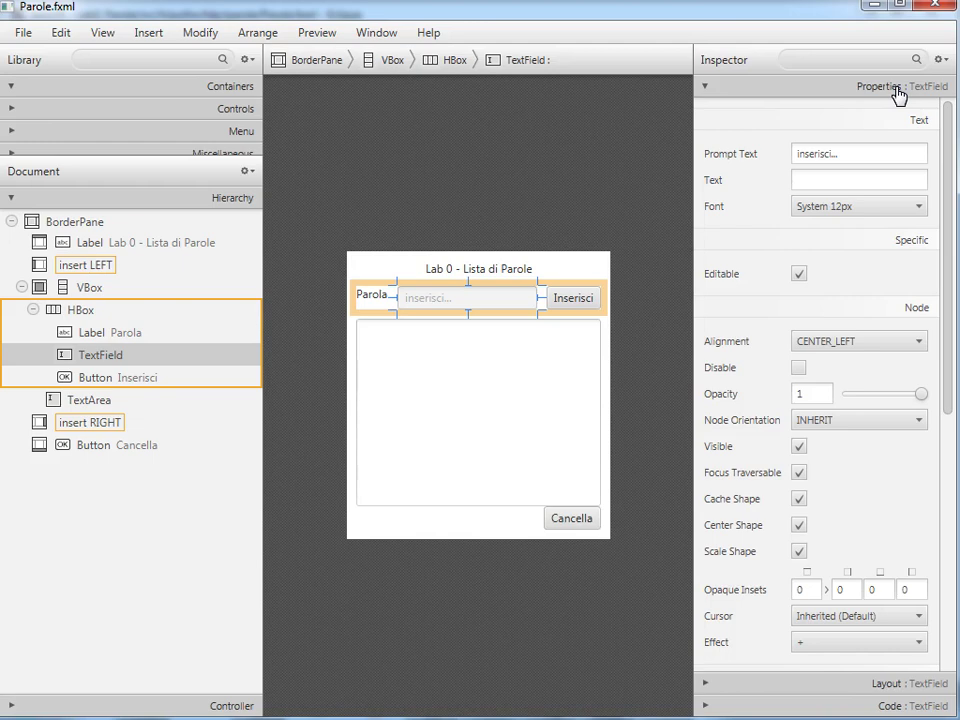
pyautogui.click(460, 269)
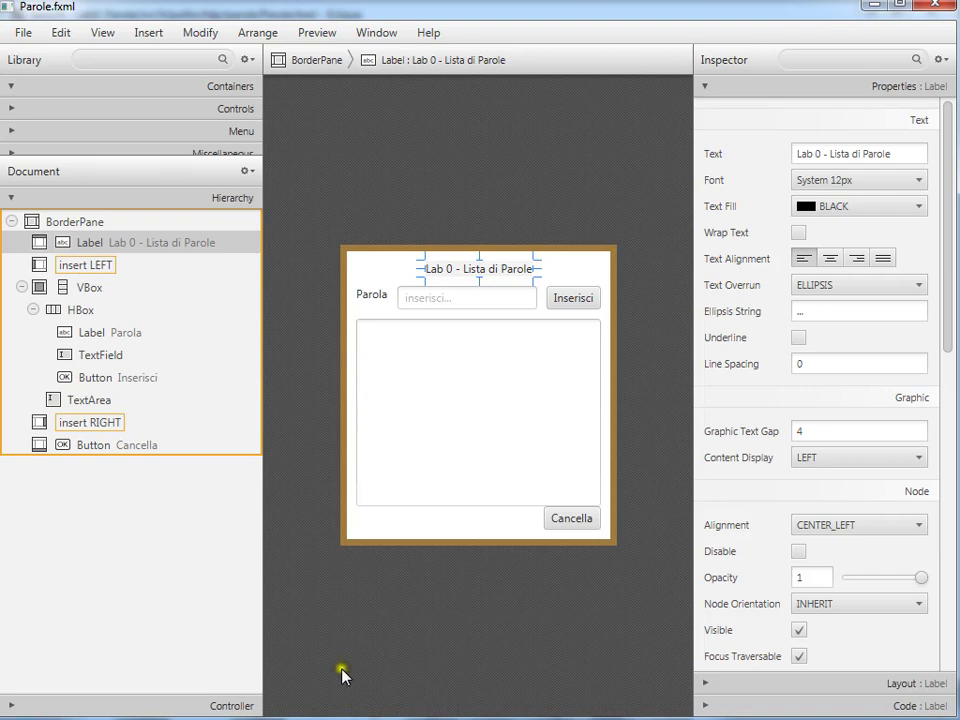
pyautogui.click(199, 707)
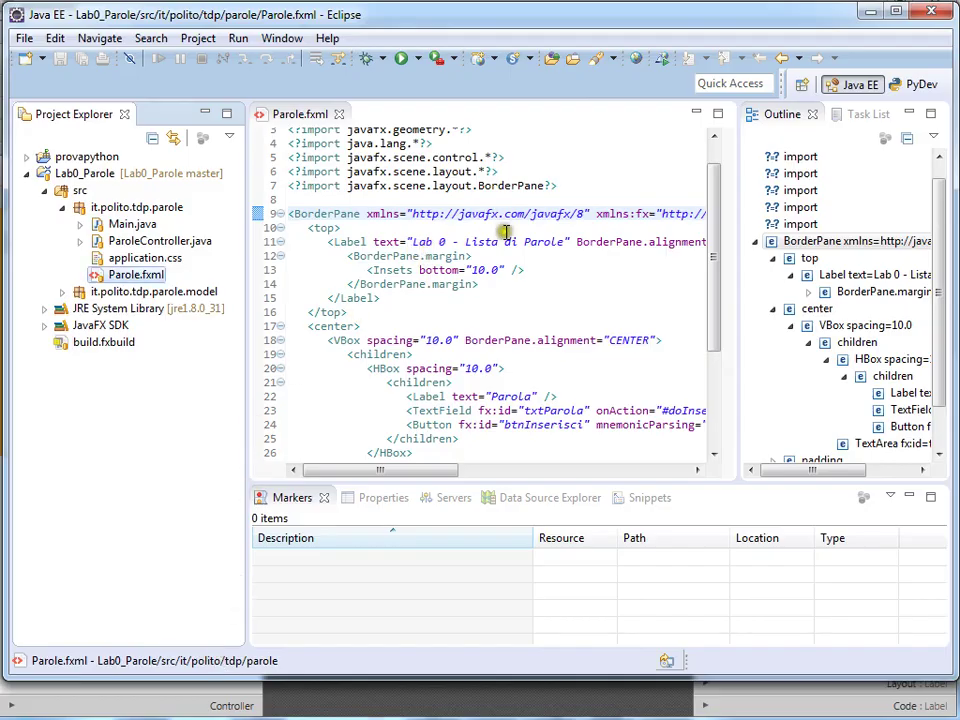
pyautogui.moveTo(378, 243); pyautogui.dragTo(574, 251)
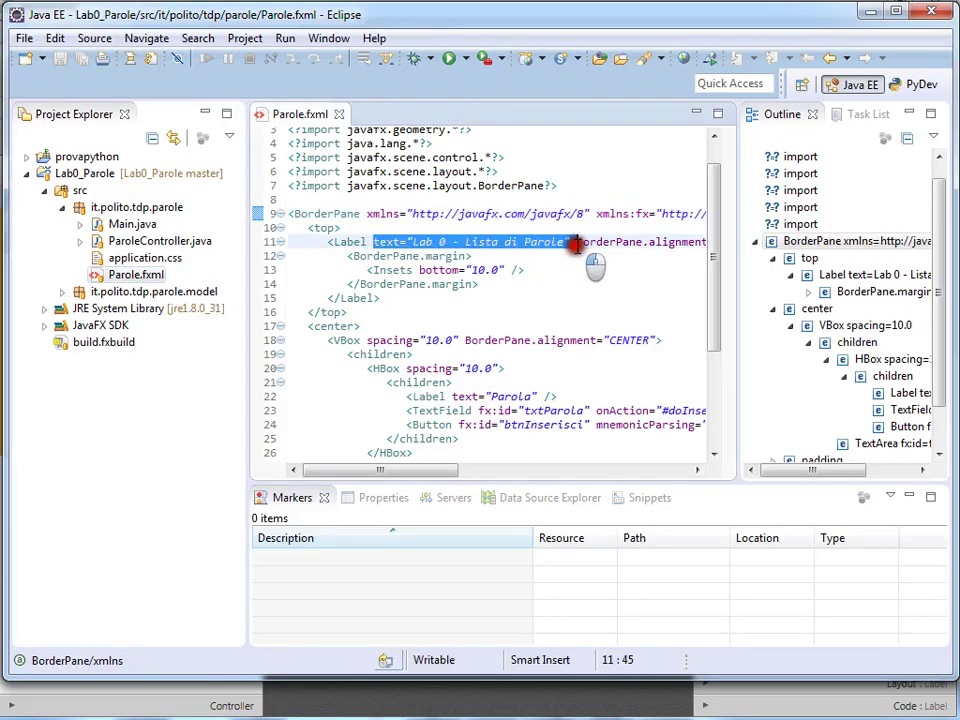
pyautogui.click(572, 248)
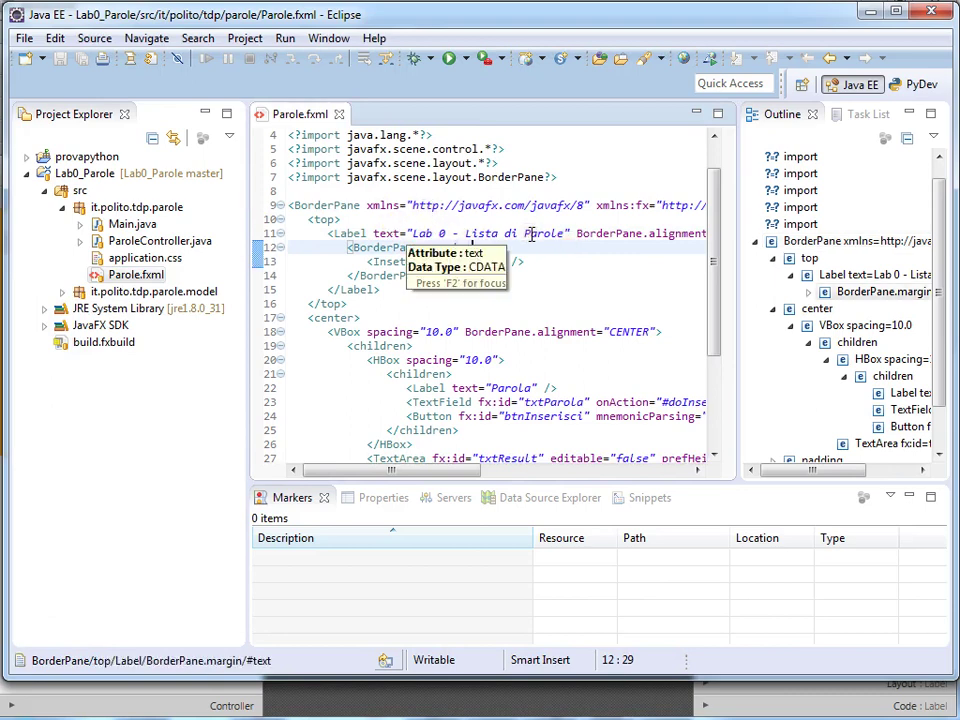
# Switch back to SceneBuilder and review the properties of the title label and the text field
pyautogui.hotkey('alt', 'Tab')
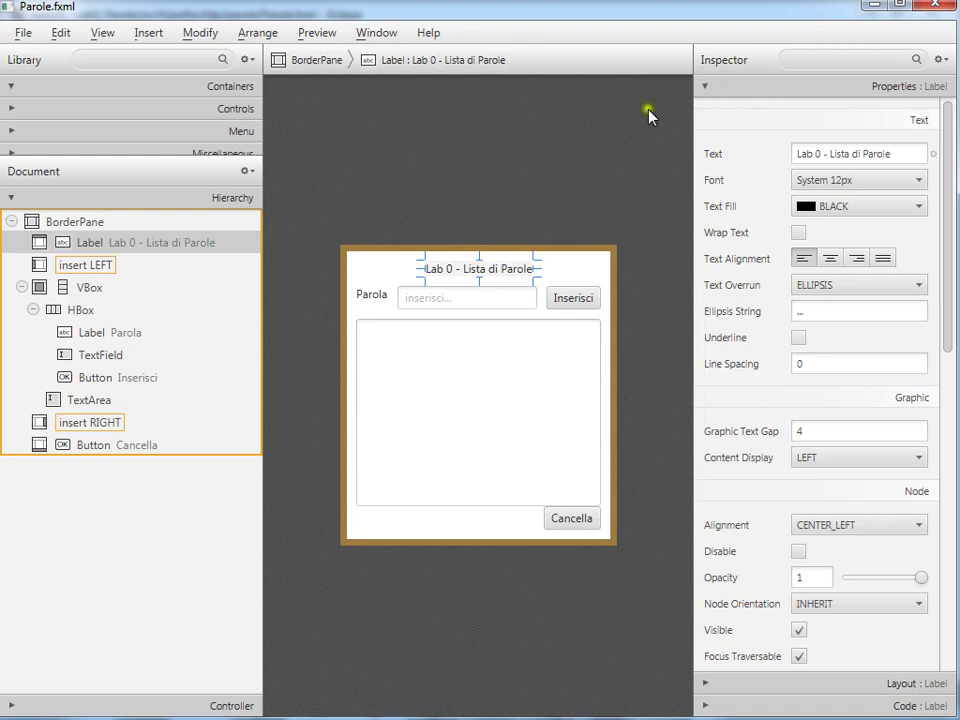
pyautogui.click(631, 148)
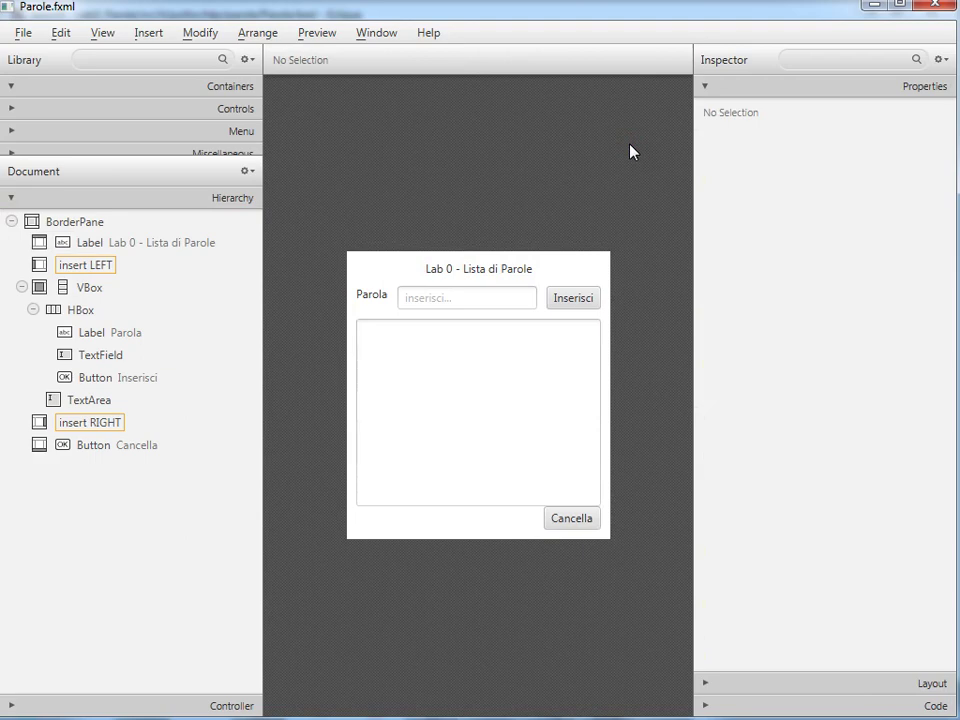
pyautogui.click(481, 280)
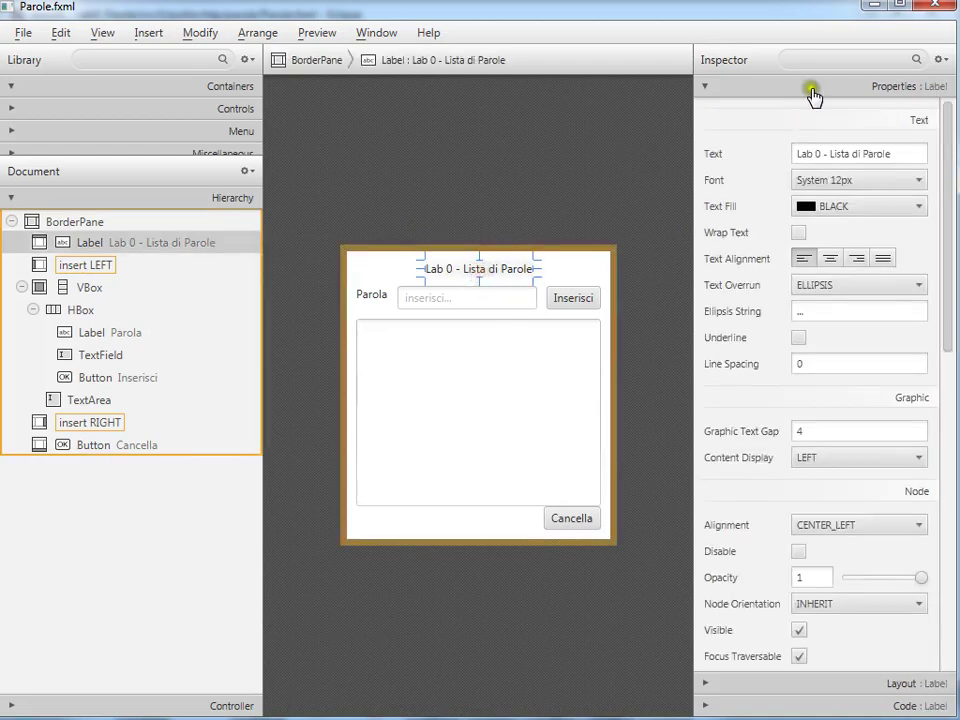
pyautogui.click(527, 306)
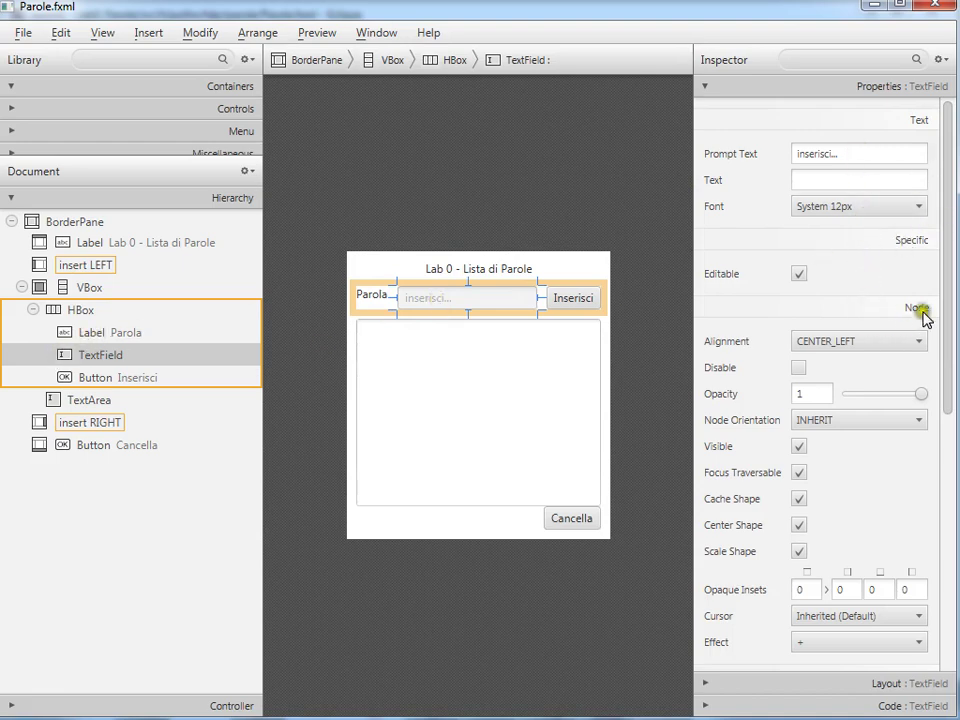
pyautogui.moveTo(944, 305); pyautogui.dragTo(956, 575)
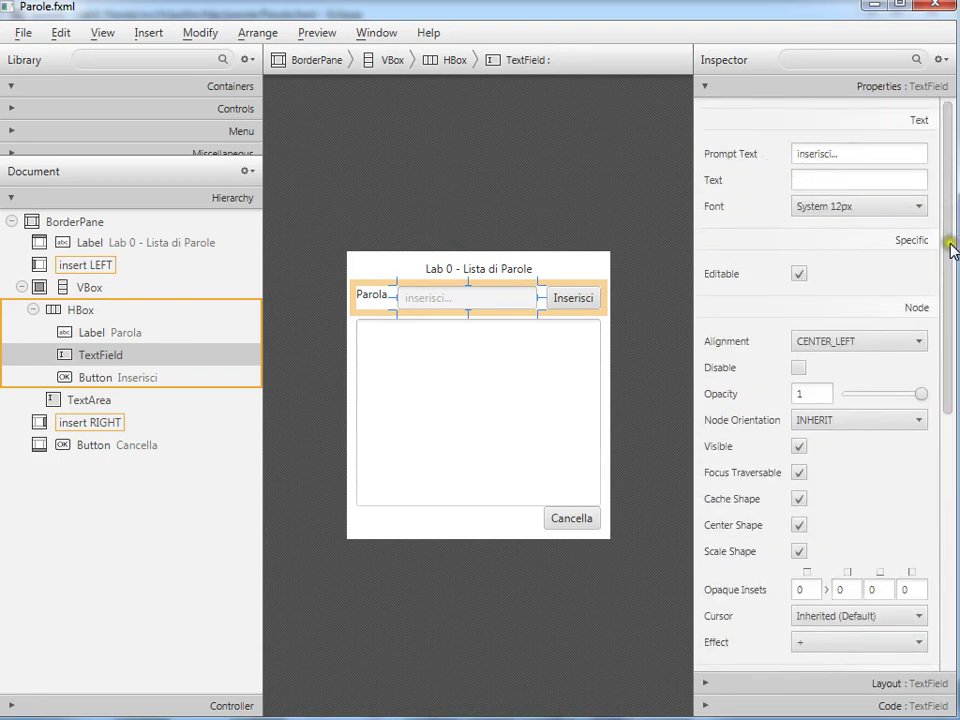
# Compare the Editable property of the text field and the text area, and look through the text area's other properties
pyautogui.click(799, 274)
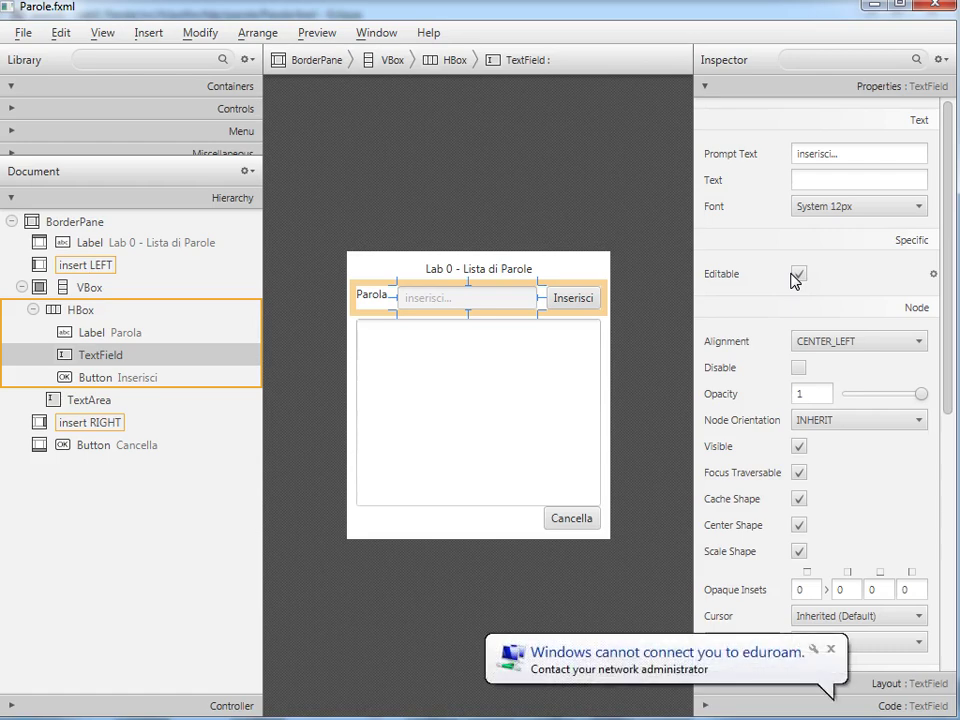
pyautogui.click(505, 271)
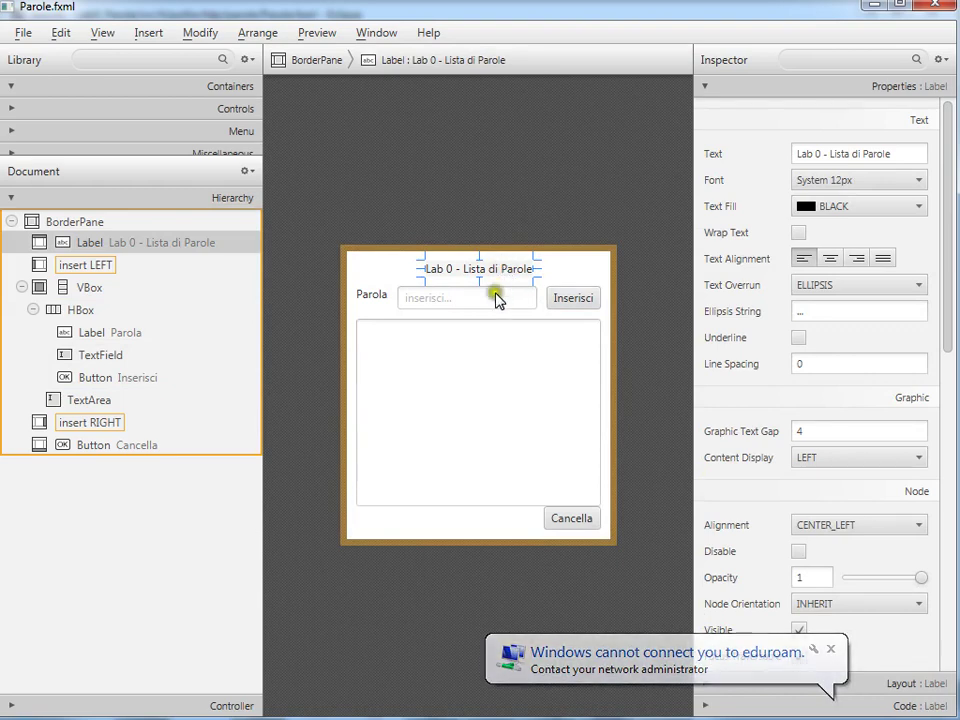
pyautogui.click(497, 300)
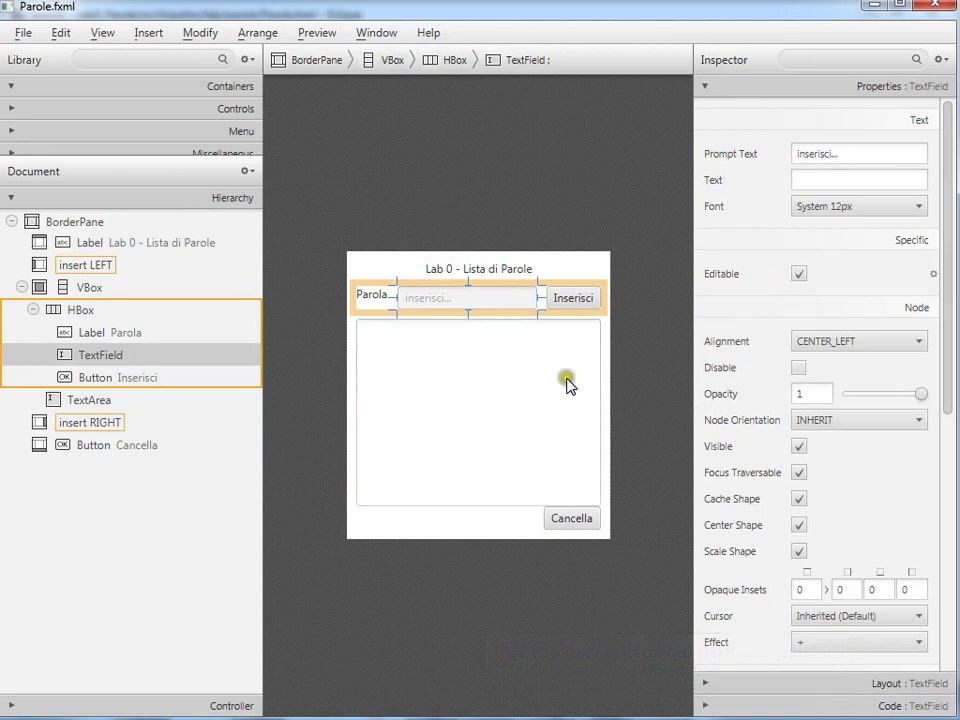
pyautogui.click(511, 377)
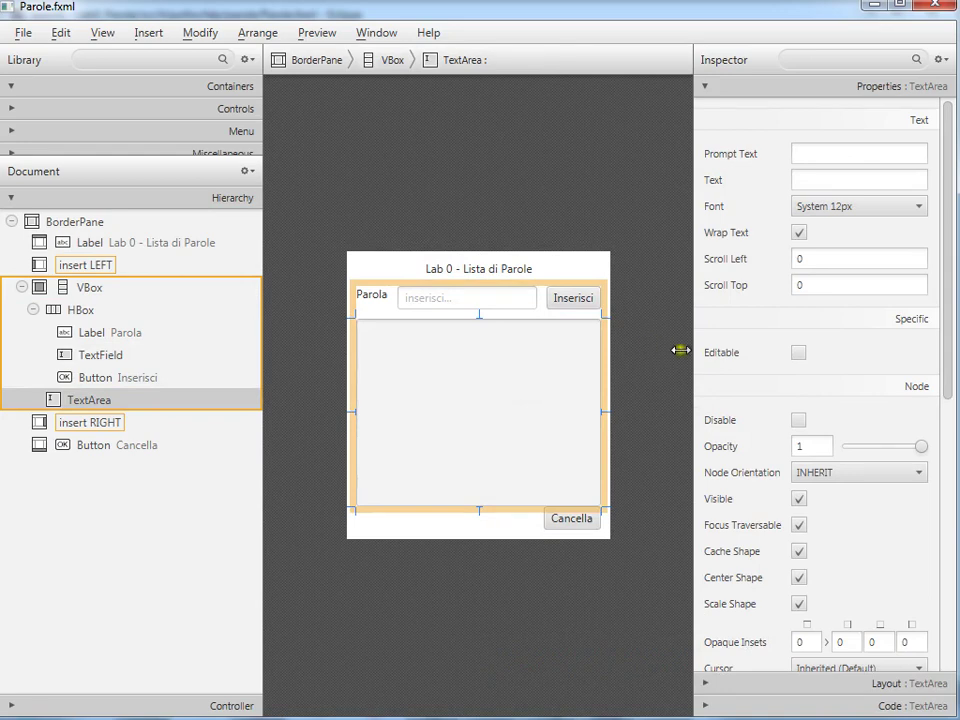
pyautogui.click(803, 355)
pyautogui.click(808, 357)
pyautogui.moveTo(945, 265); pyautogui.dragTo(948, 369)
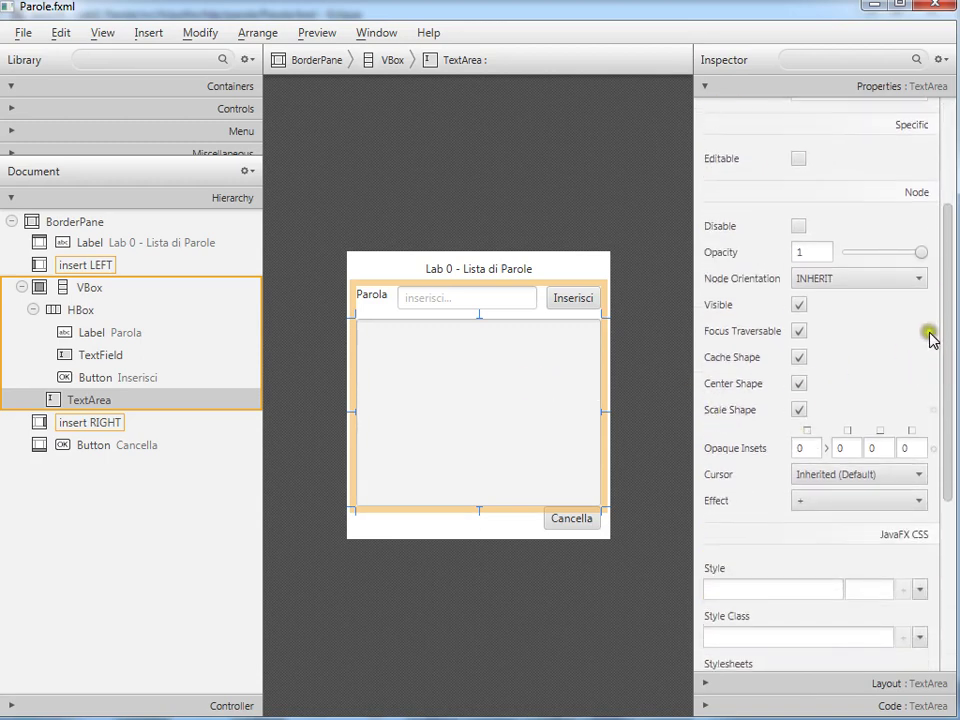
# Review all properties of the text field beside the Parola label, including its layout constraints and sizes
pyautogui.click(445, 297)
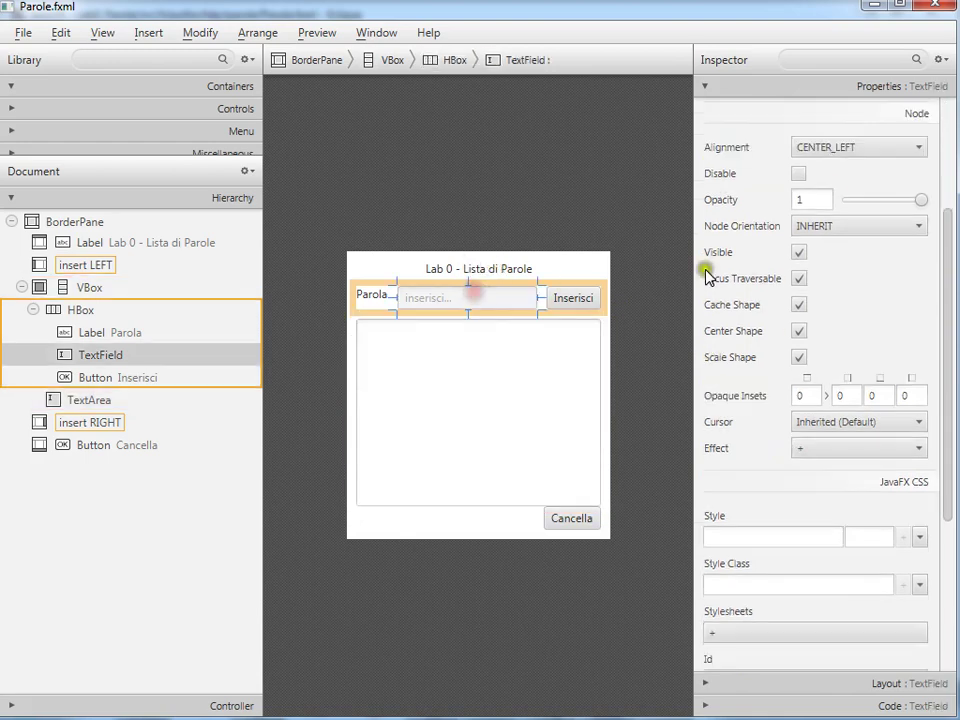
pyautogui.moveTo(948, 318); pyautogui.dragTo(928, 193)
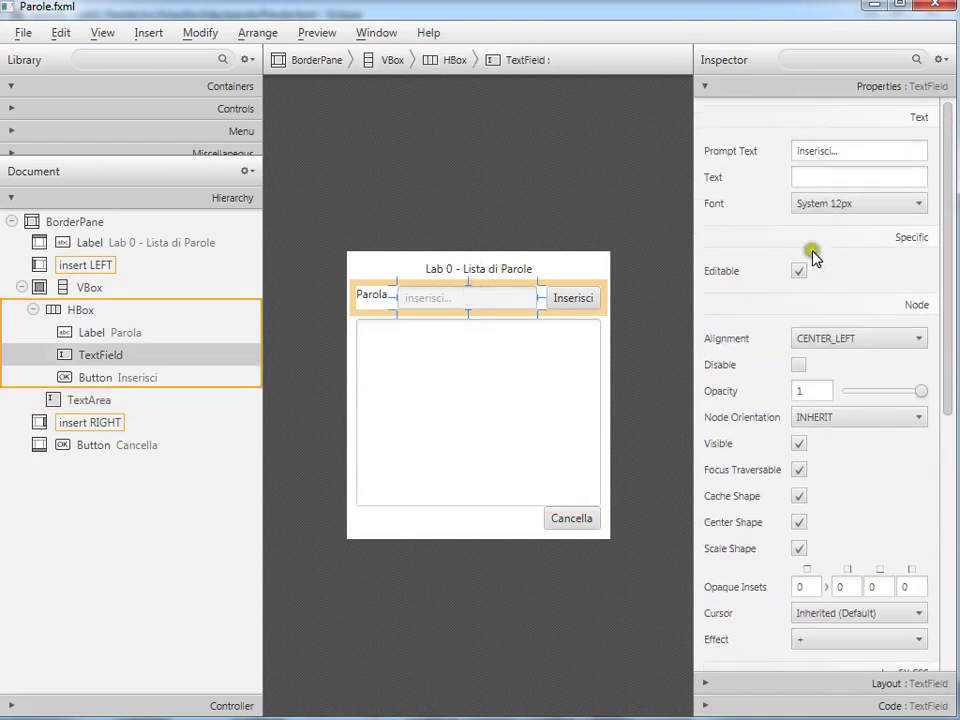
pyautogui.scroll(-10, 779, 349)
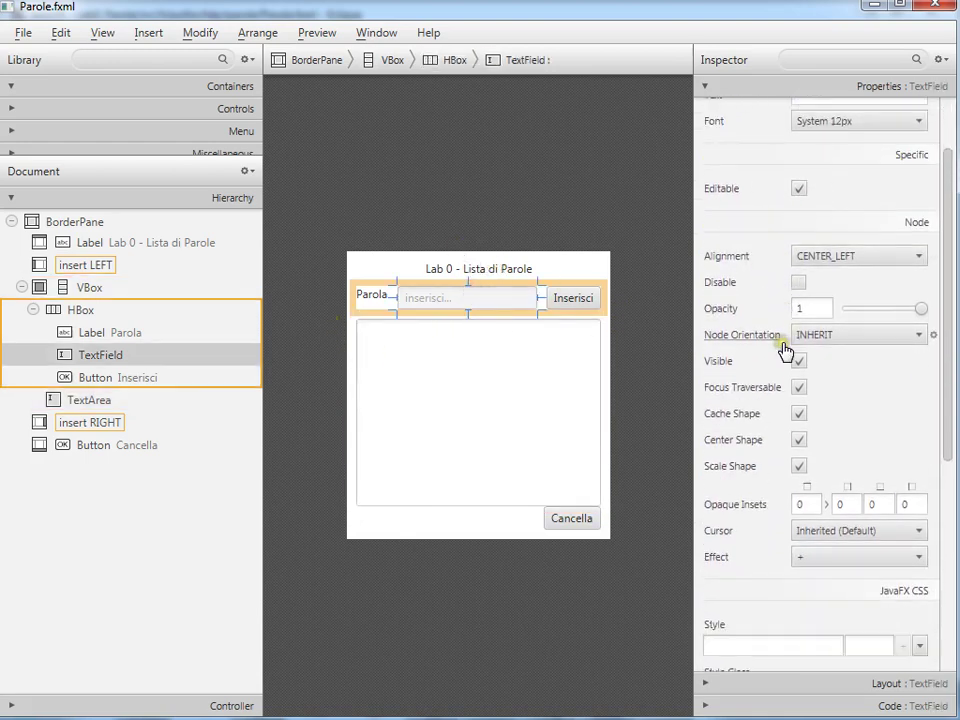
pyautogui.scroll(-5, 820, 345)
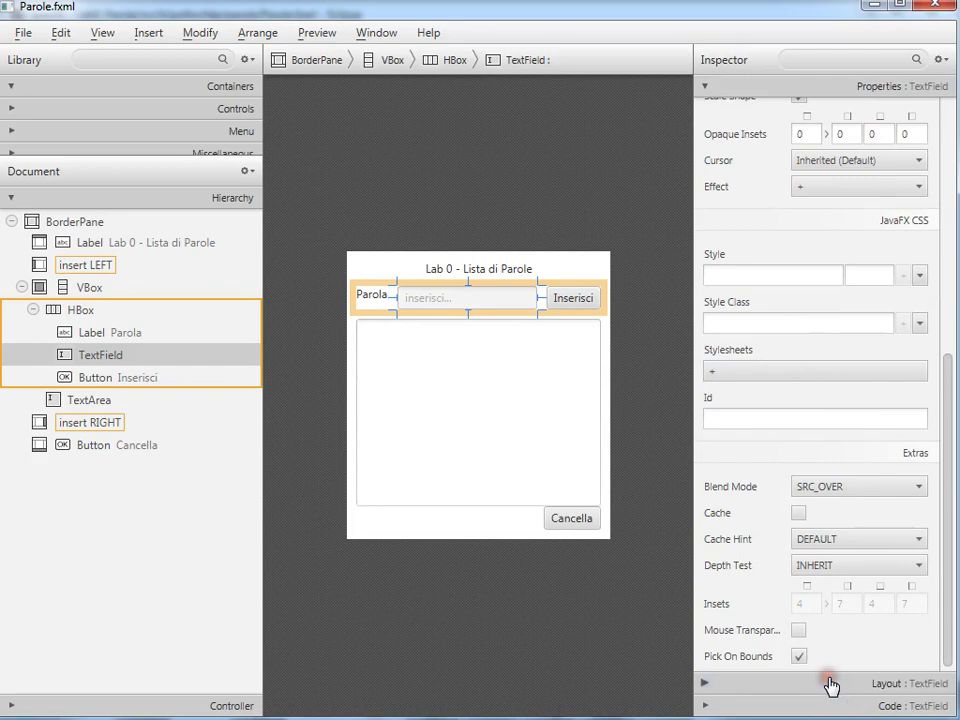
pyautogui.click(828, 681)
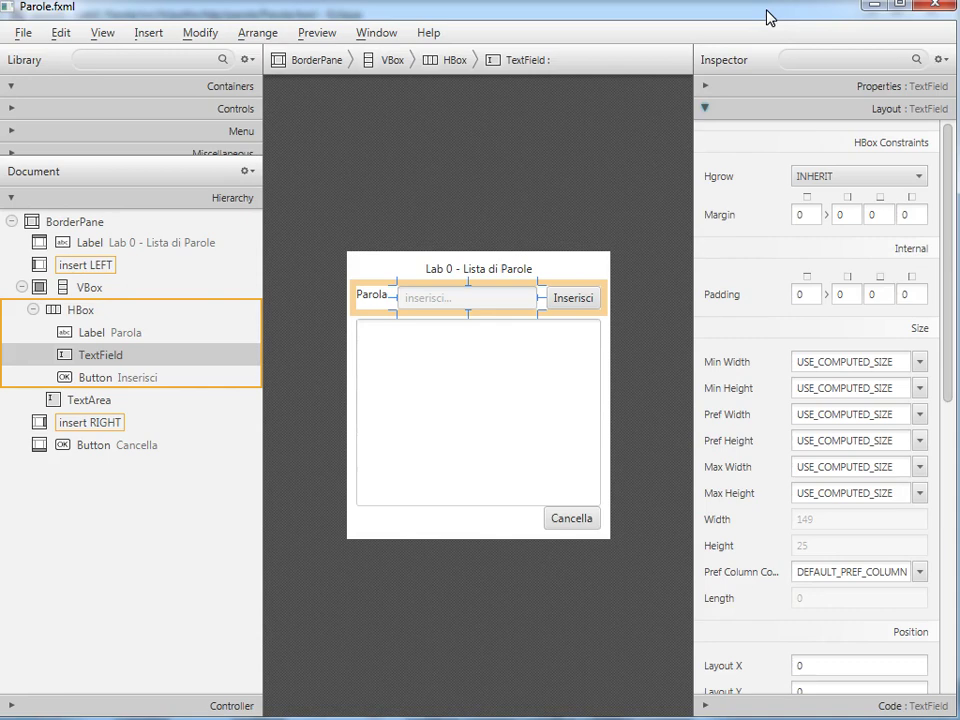
# Preview the Parole.fxml form in a window and resize it wider, shorter and taller to check the layout's behaviour
pyautogui.click(386, 33)
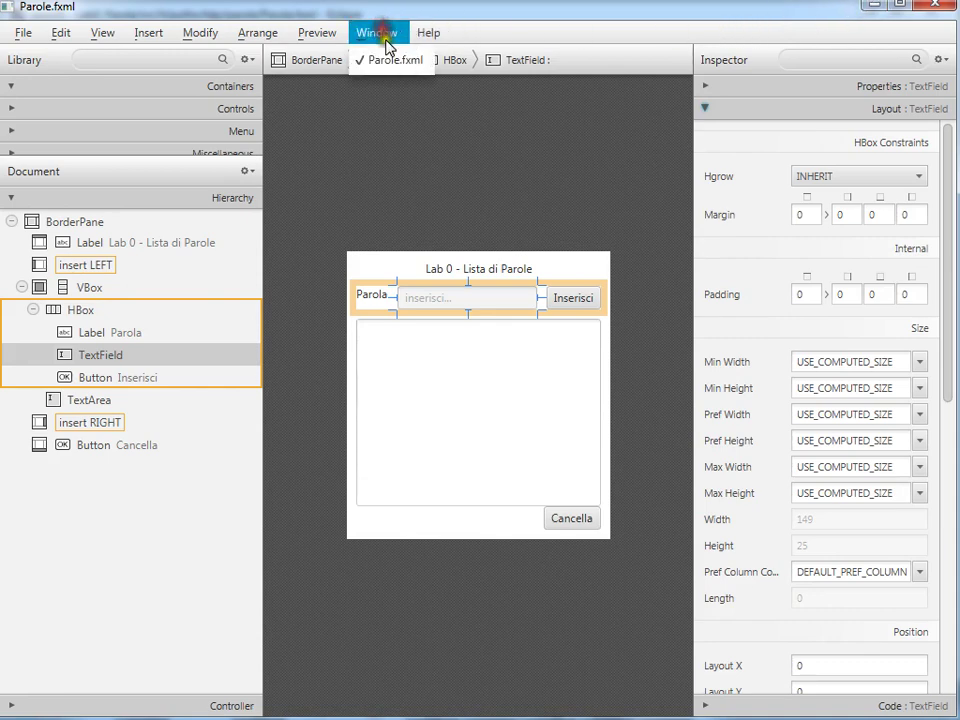
pyautogui.click(326, 60)
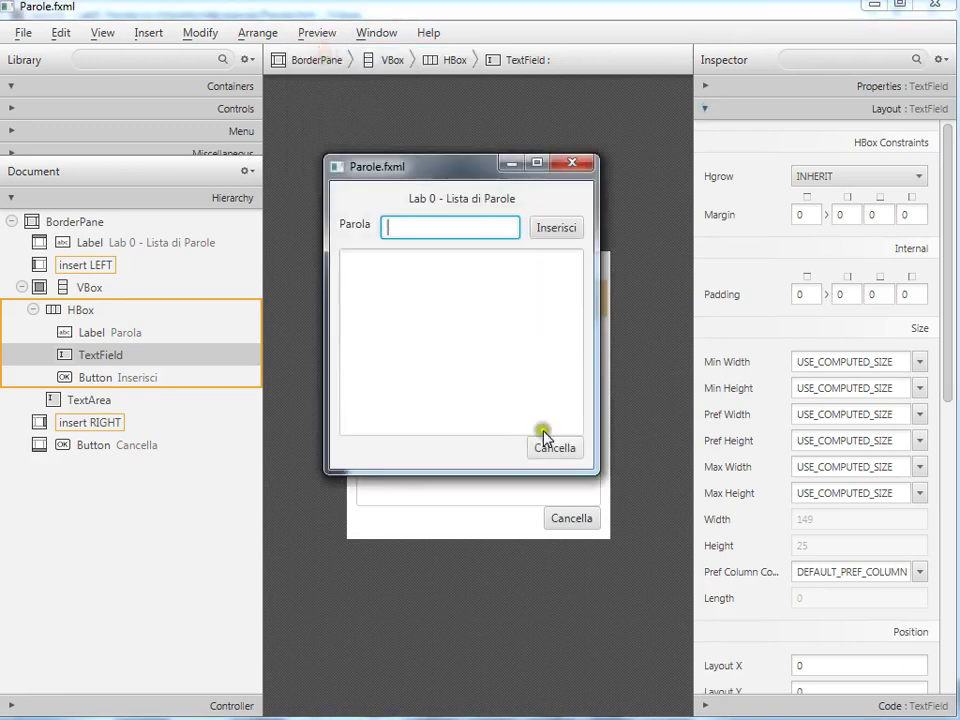
pyautogui.moveTo(596, 472); pyautogui.dragTo(746, 546)
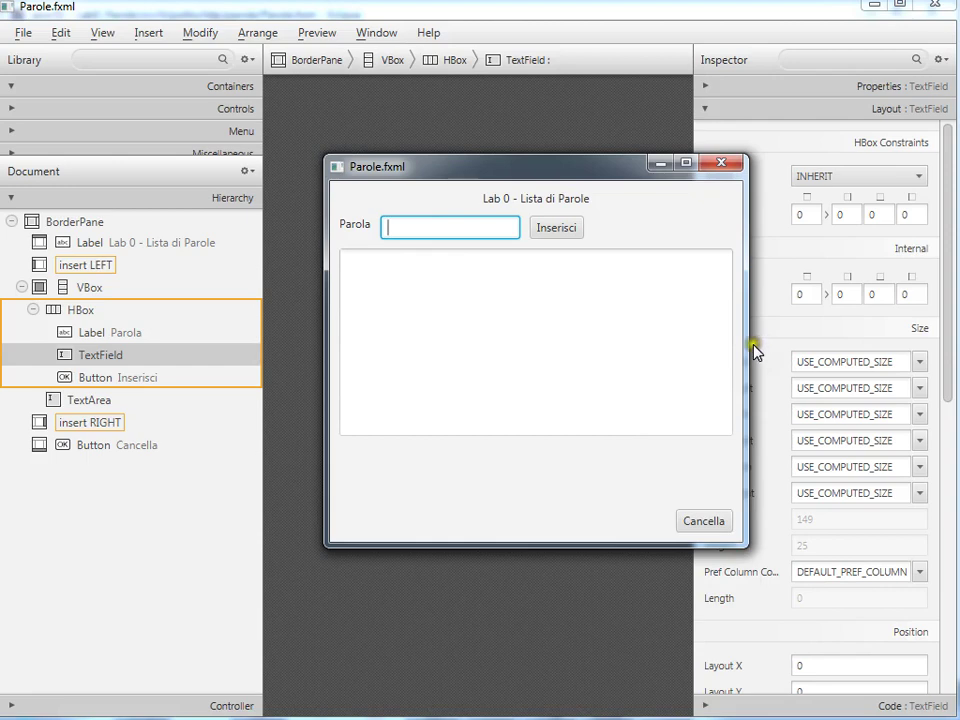
pyautogui.moveTo(750, 349); pyautogui.dragTo(827, 392)
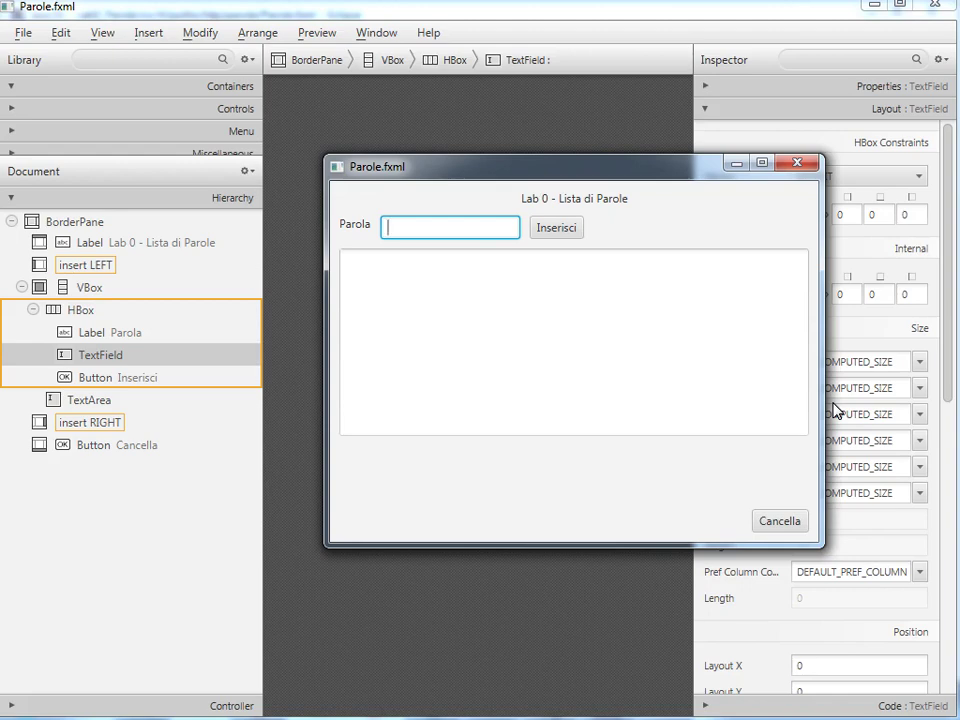
pyautogui.click(688, 388)
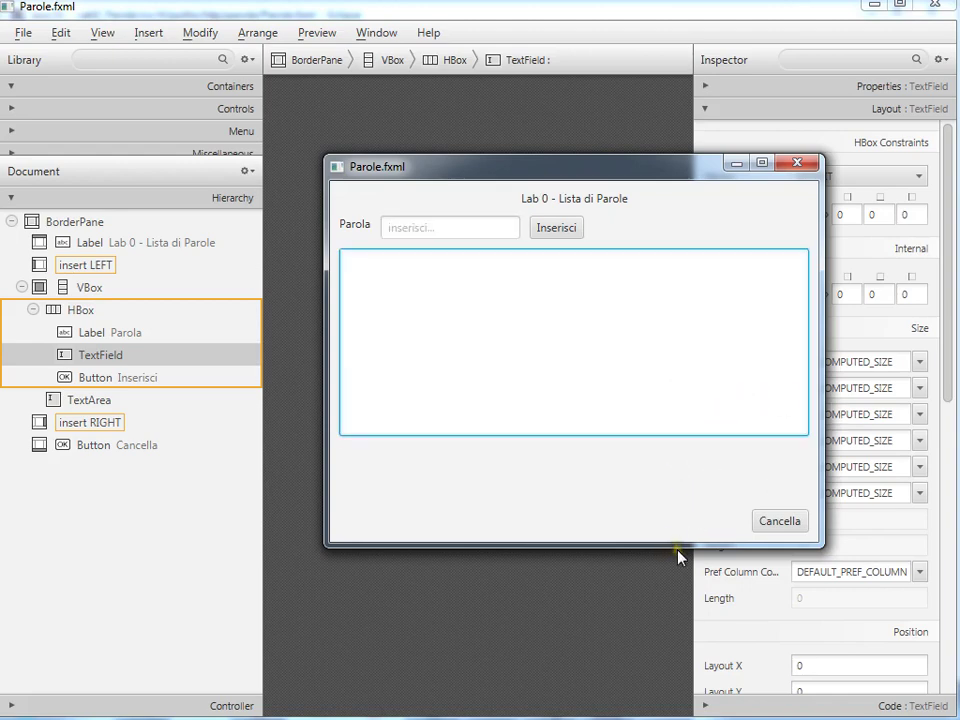
pyautogui.moveTo(677, 550); pyautogui.dragTo(651, 385)
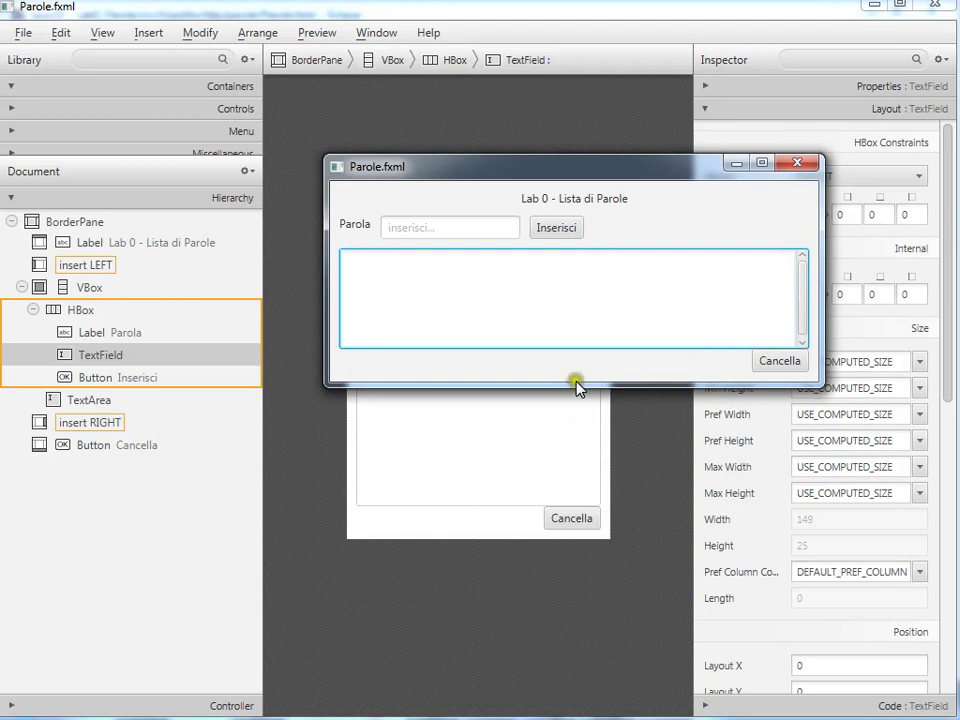
pyautogui.moveTo(576, 386); pyautogui.dragTo(558, 556)
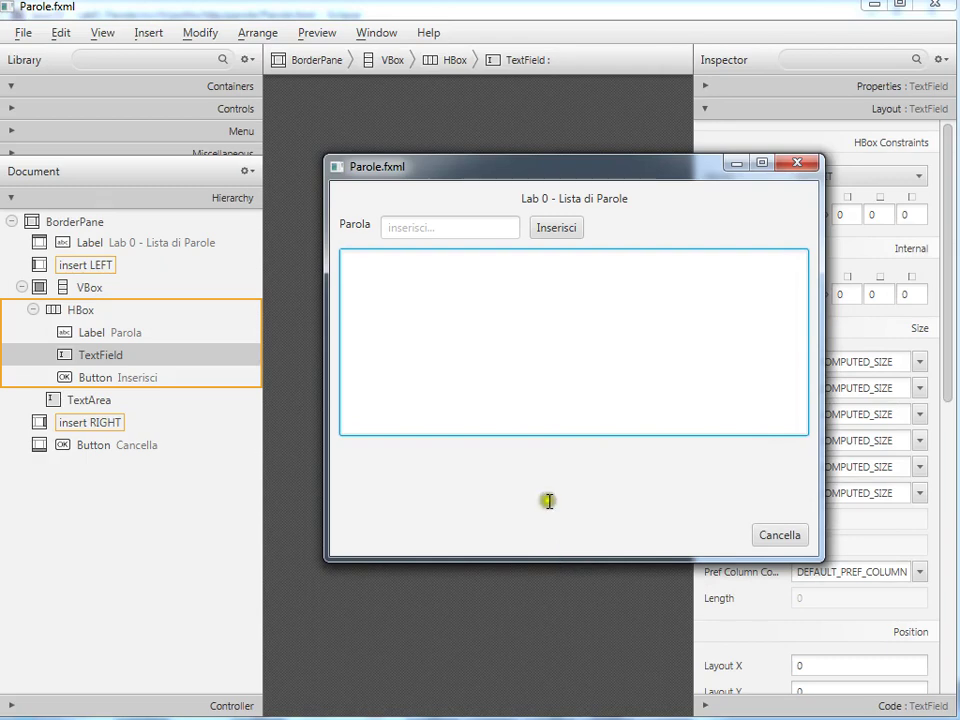
# Close the form preview and compare the layout settings of the text area, the text field with its preferred width options, and the HBox
pyautogui.click(806, 161)
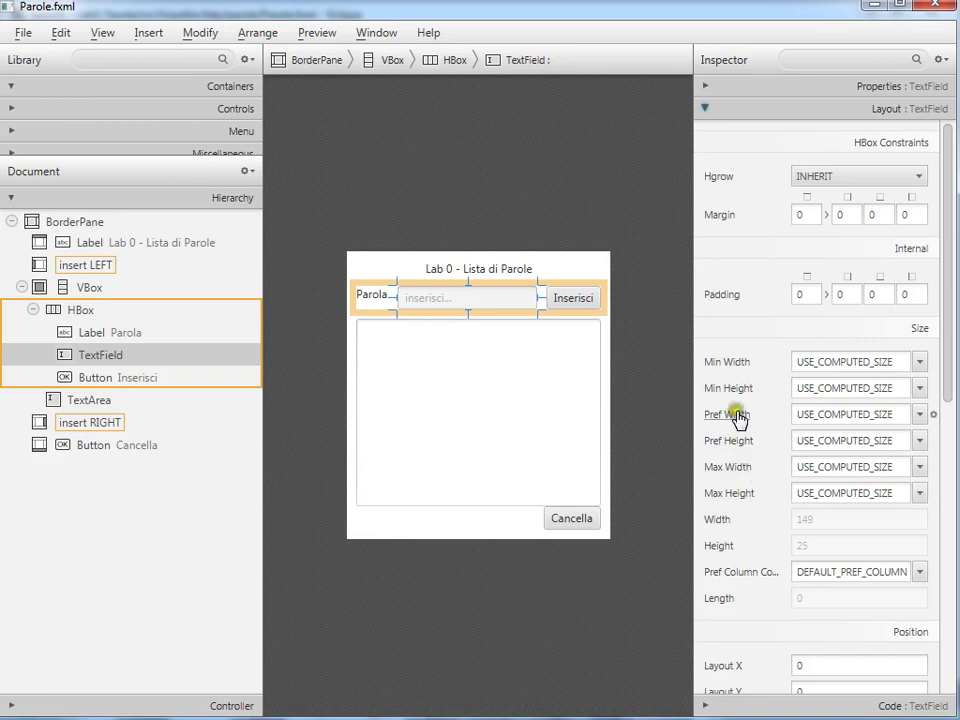
pyautogui.click(528, 439)
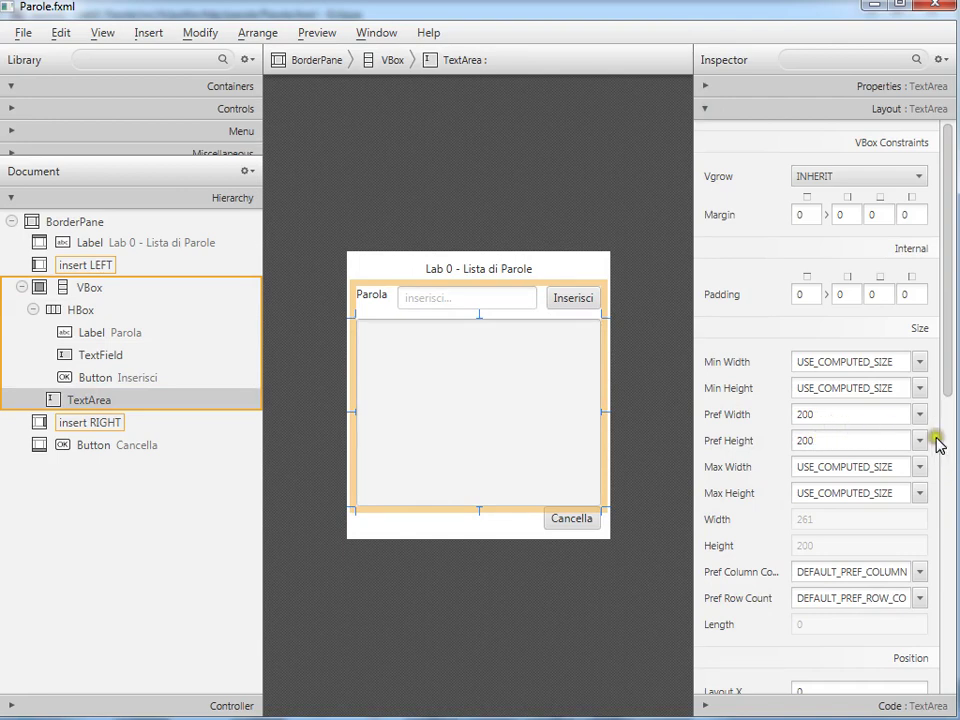
pyautogui.click(511, 301)
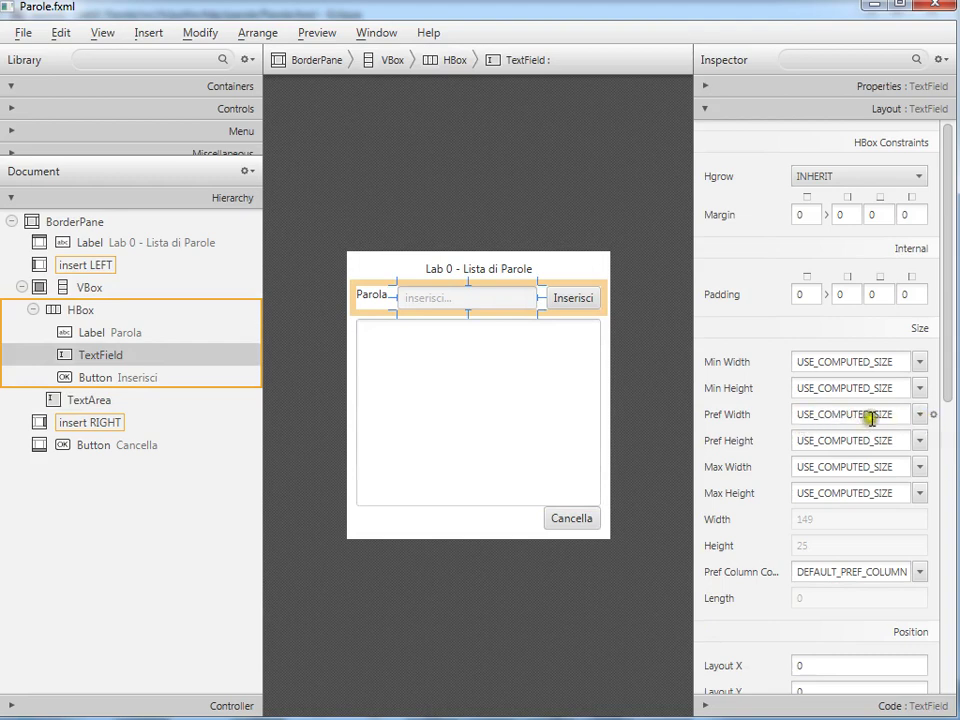
pyautogui.click(919, 414)
pyautogui.click(919, 414)
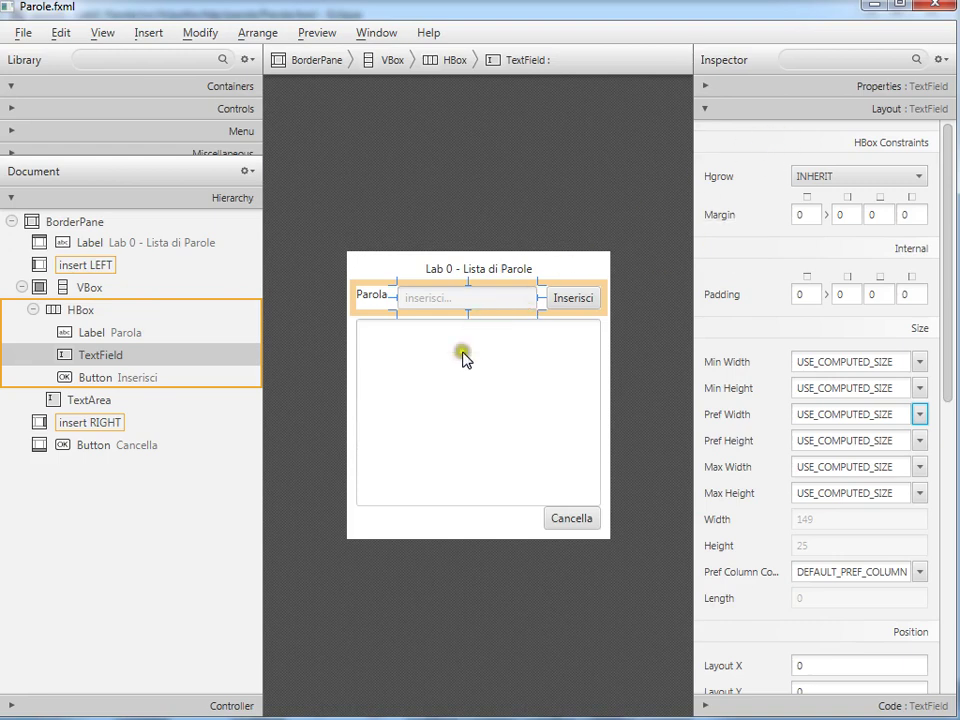
pyautogui.click(83, 311)
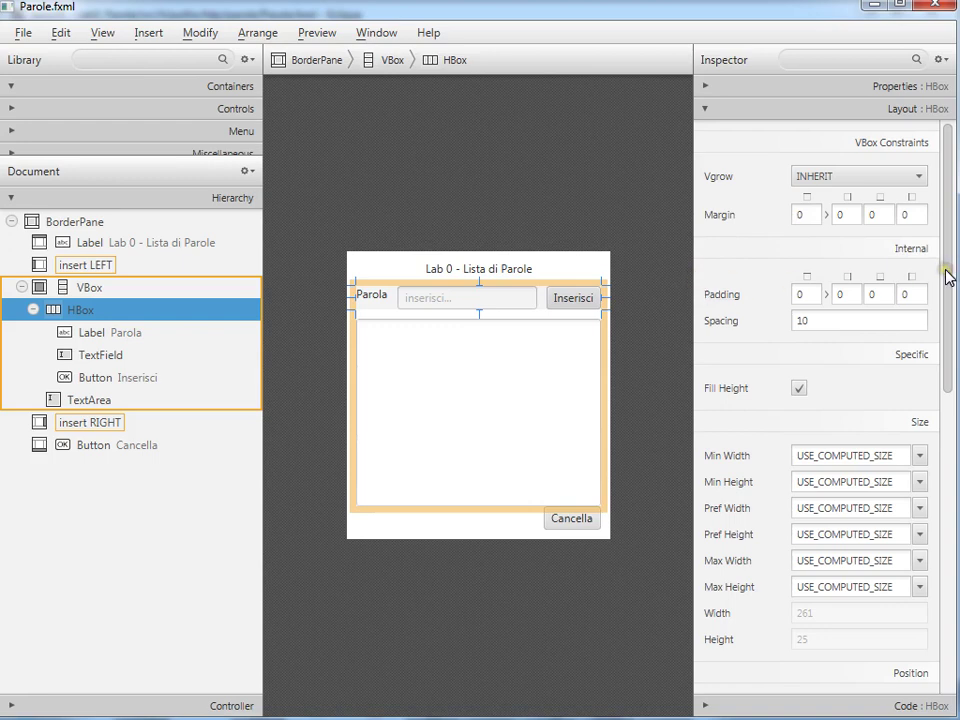
pyautogui.moveTo(945, 272); pyautogui.dragTo(946, 140)
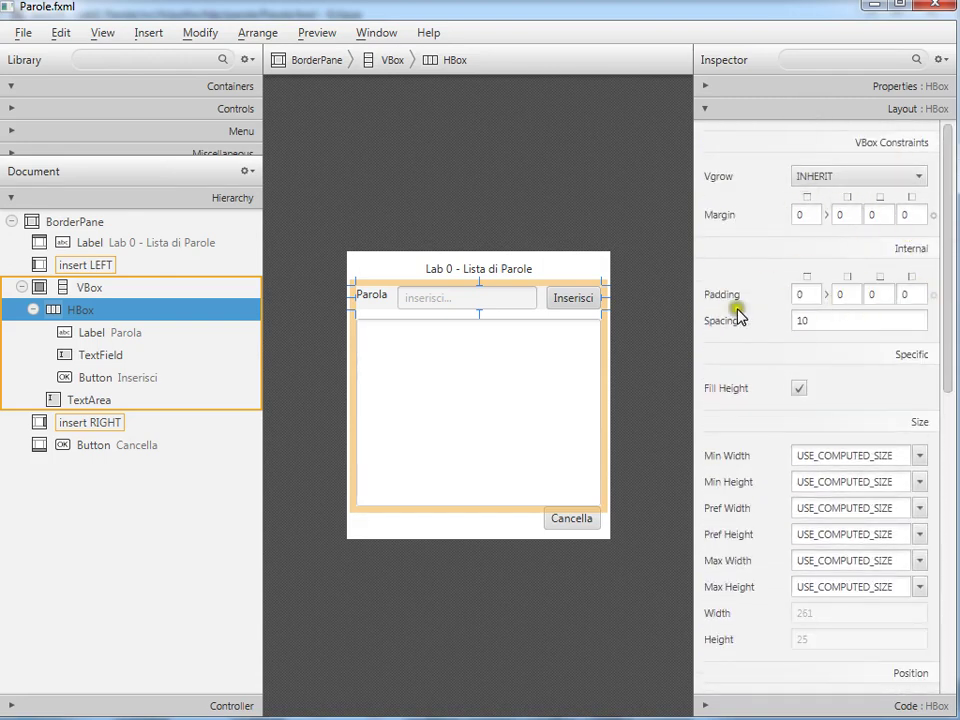
# Minimize SceneBuilder and Eclipse to return to the presentation, and go back to slide 19 on JavaFX Scene Builder 2.0
pyautogui.click(873, 8)
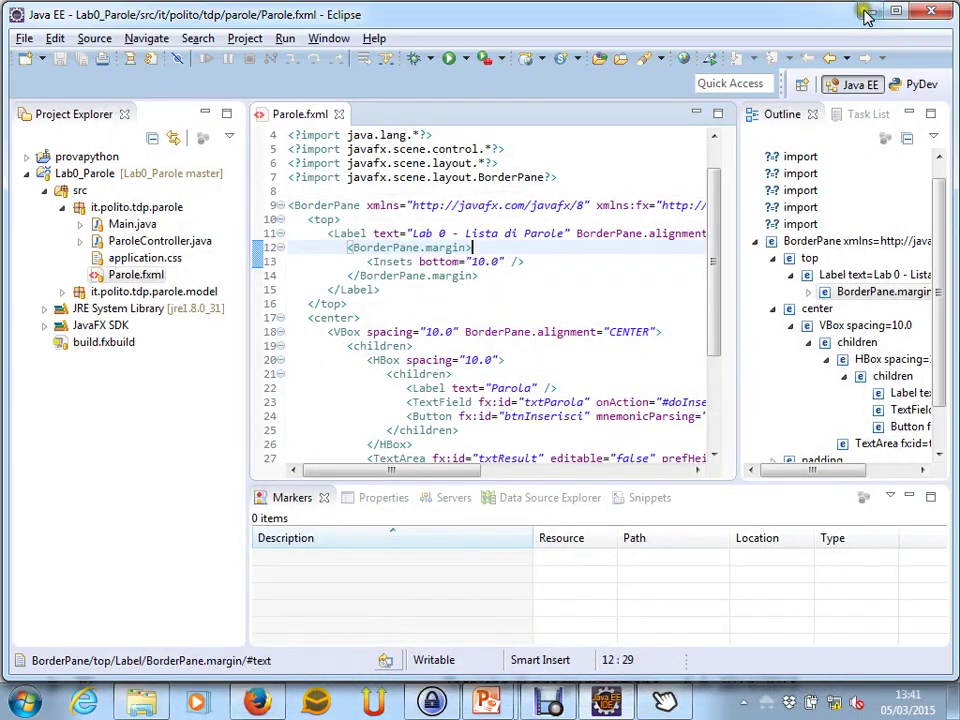
pyautogui.click(866, 10)
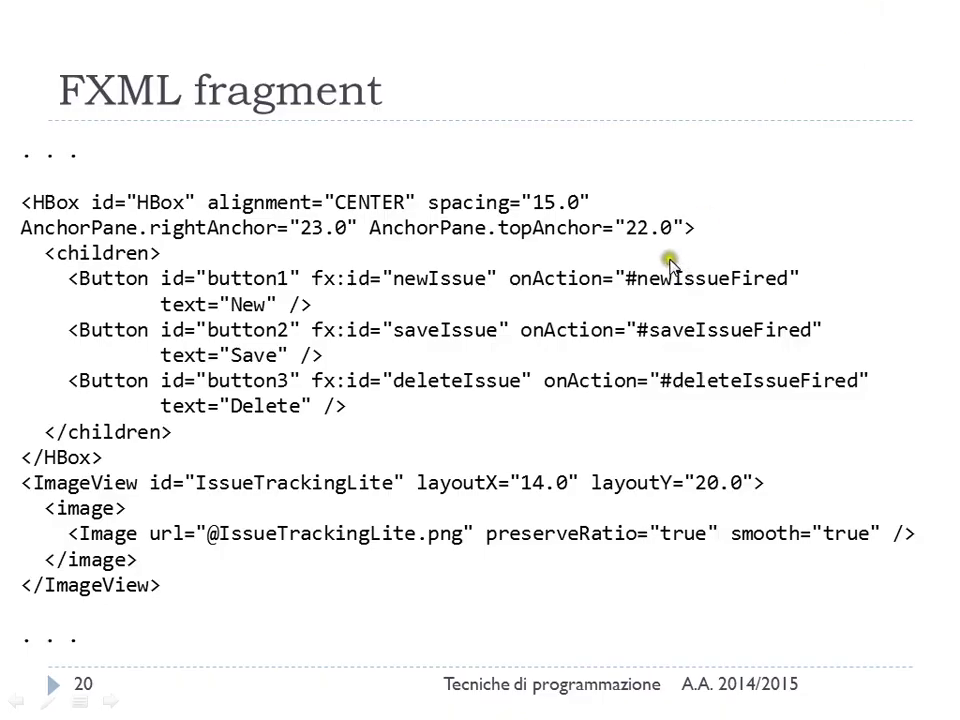
pyautogui.press('Right')
pyautogui.press('Left')
pyautogui.press('Left')
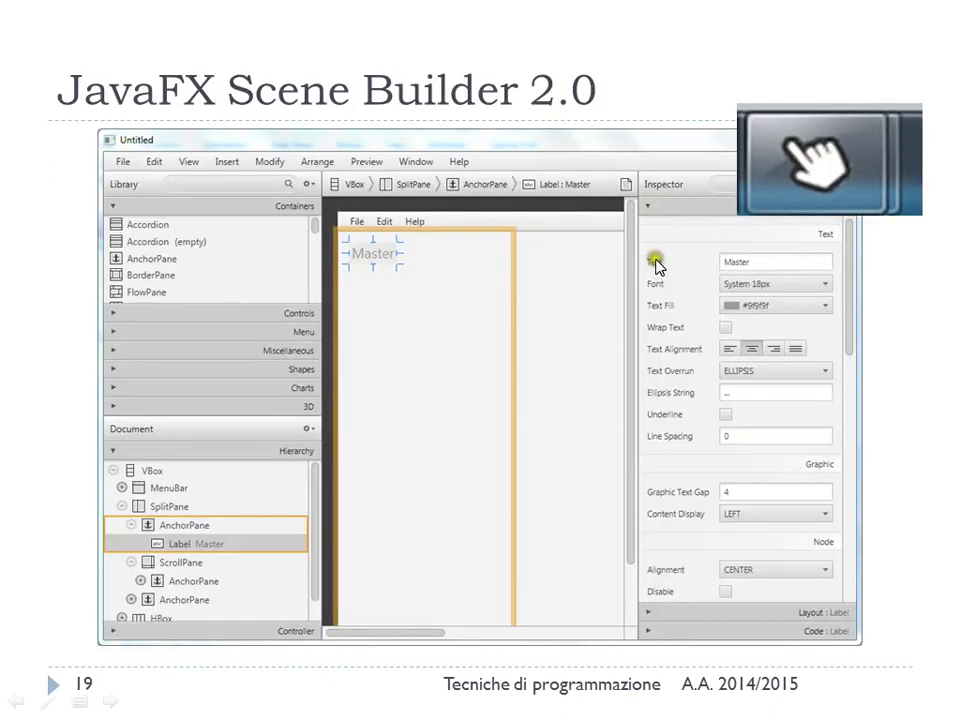